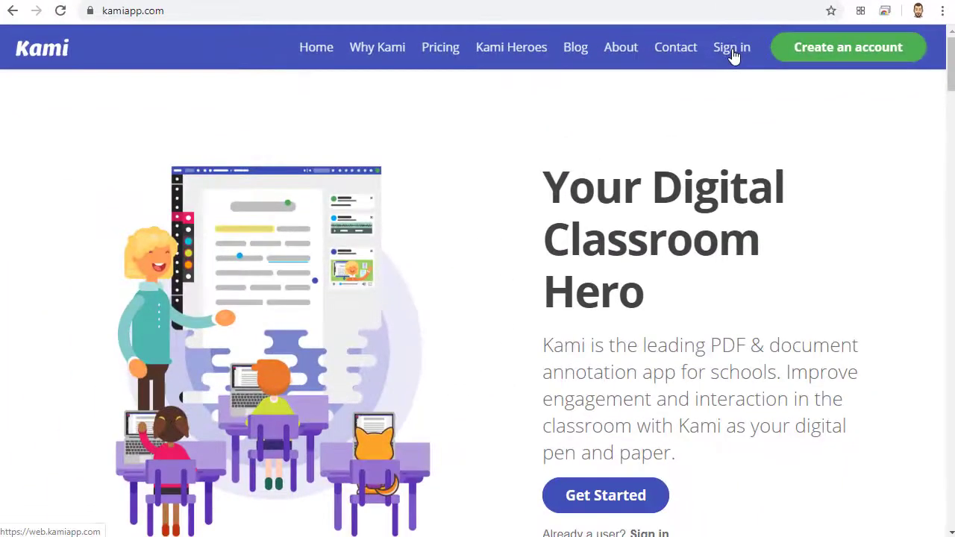
Step: Sign in to Kami with the demo teacher's Google account and allow the requested access permissions
{"action": "left_click", "coordinate": [512, 103]}
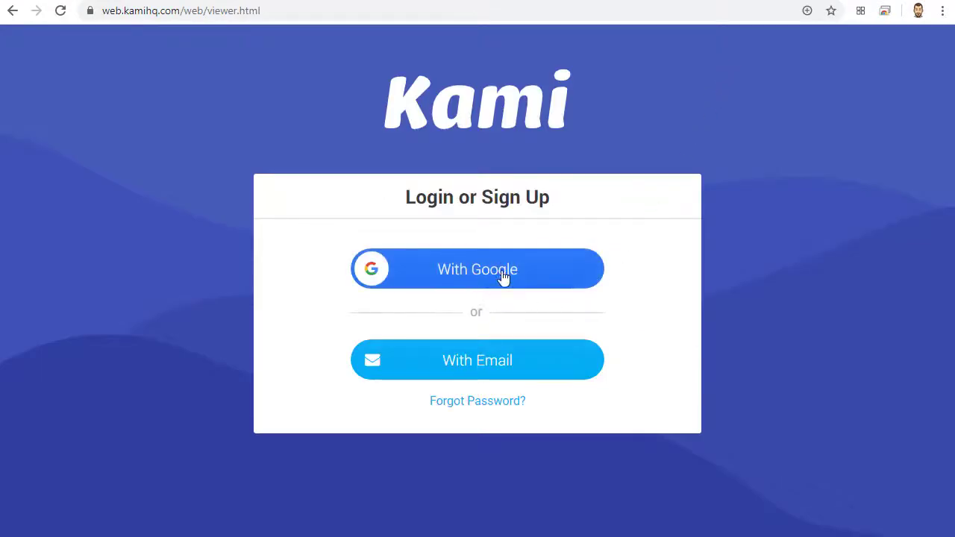
{"action": "left_click", "coordinate": [479, 278]}
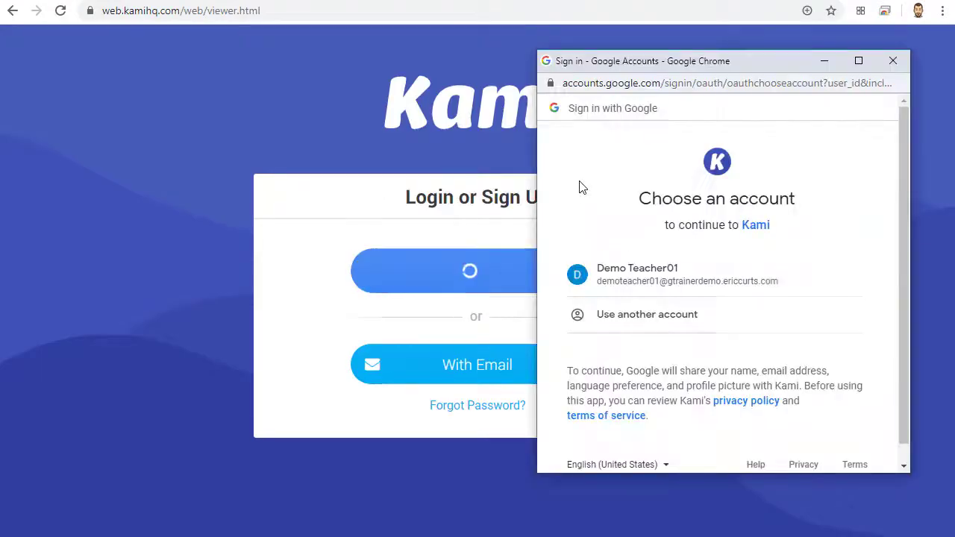
{"action": "left_click", "coordinate": [654, 288]}
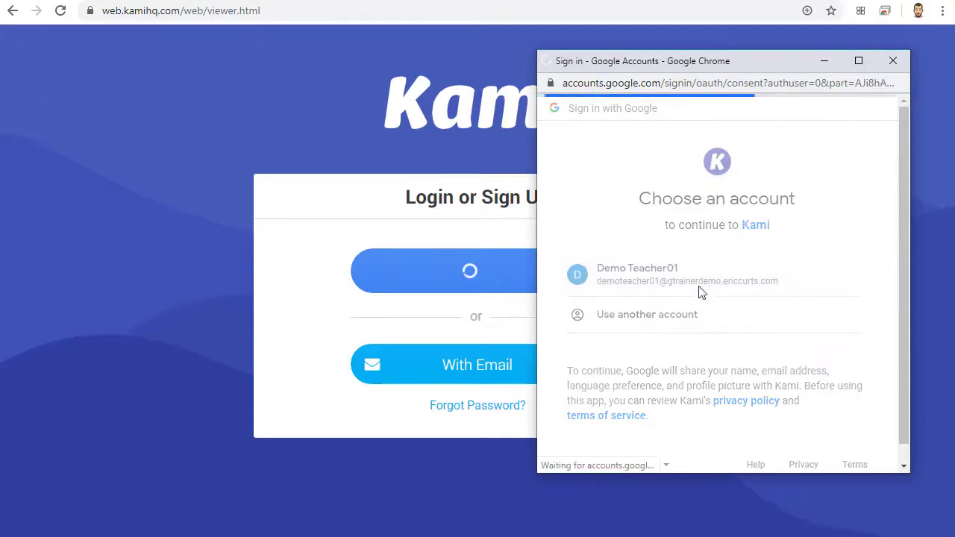
{"action": "scroll", "coordinate": [868, 295], "scroll_direction": "down", "scroll_amount": 5}
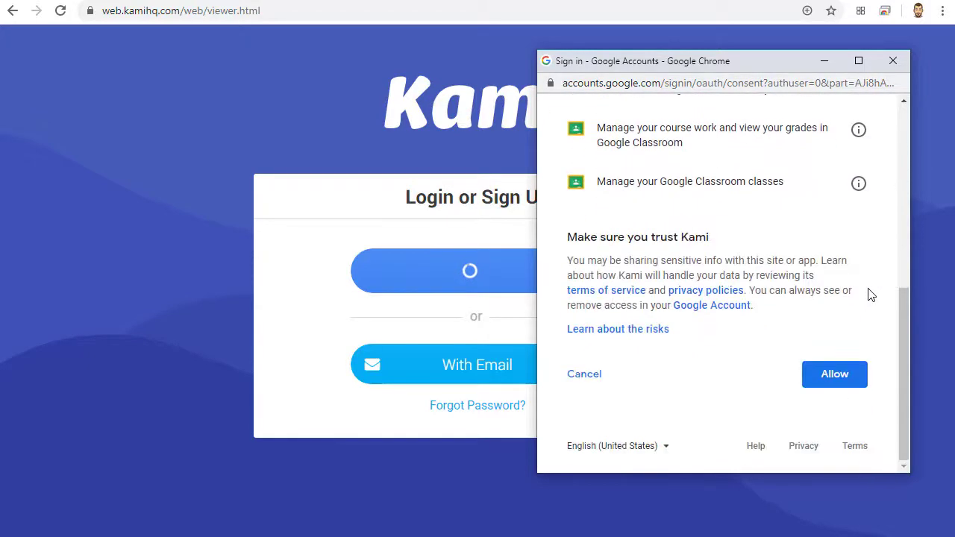
{"action": "left_click", "coordinate": [834, 375]}
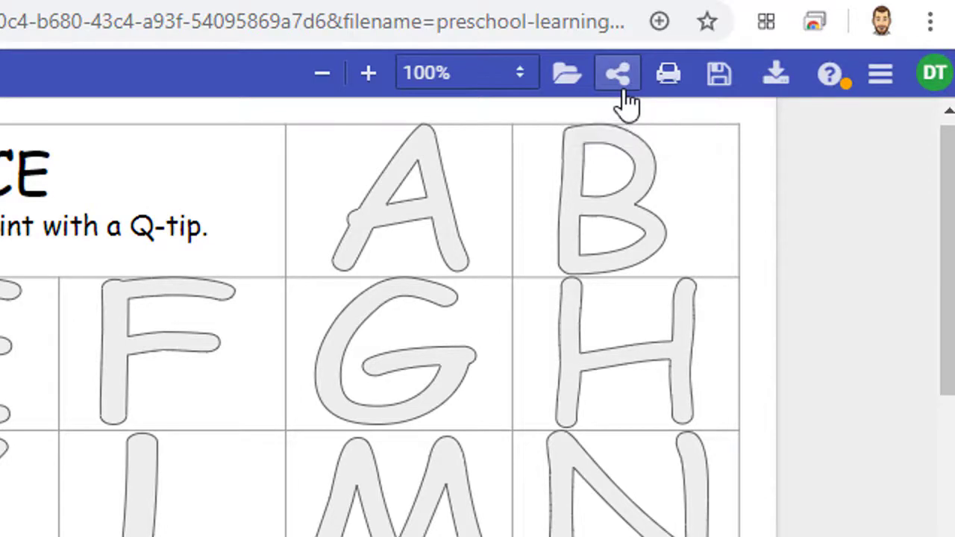
Step: Upload the letter-tracing PDF for sharing and copy its Kami share link
{"action": "left_click", "coordinate": [619, 91]}
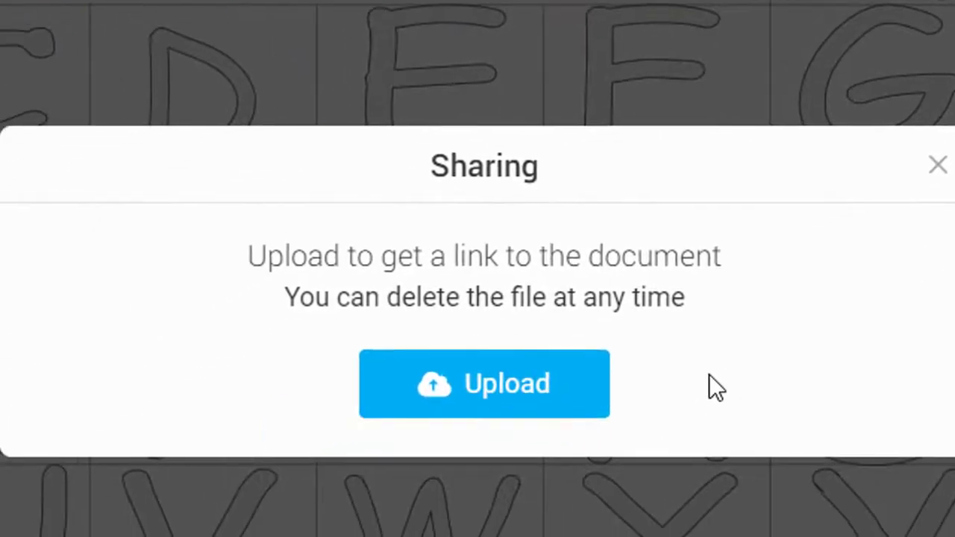
{"action": "left_click", "coordinate": [485, 394]}
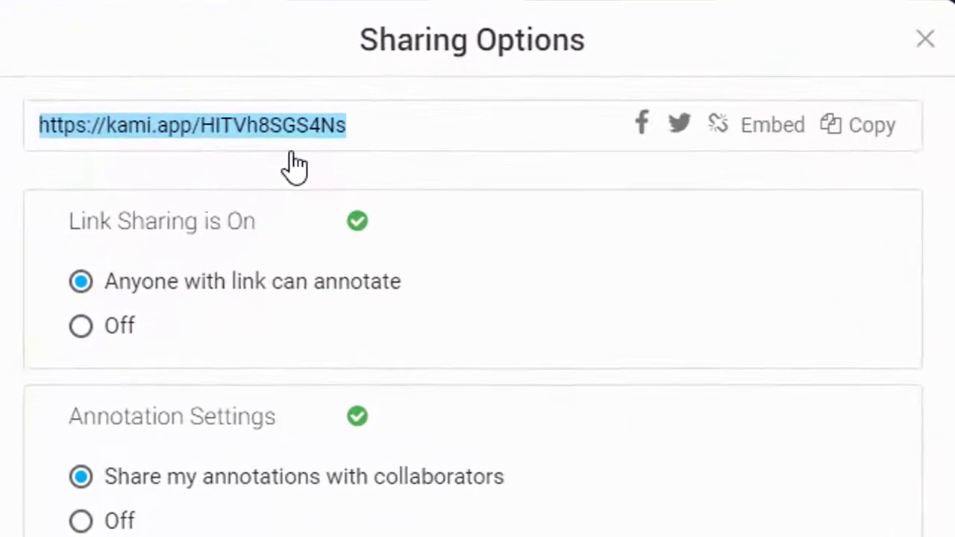
{"action": "left_click", "coordinate": [880, 142]}
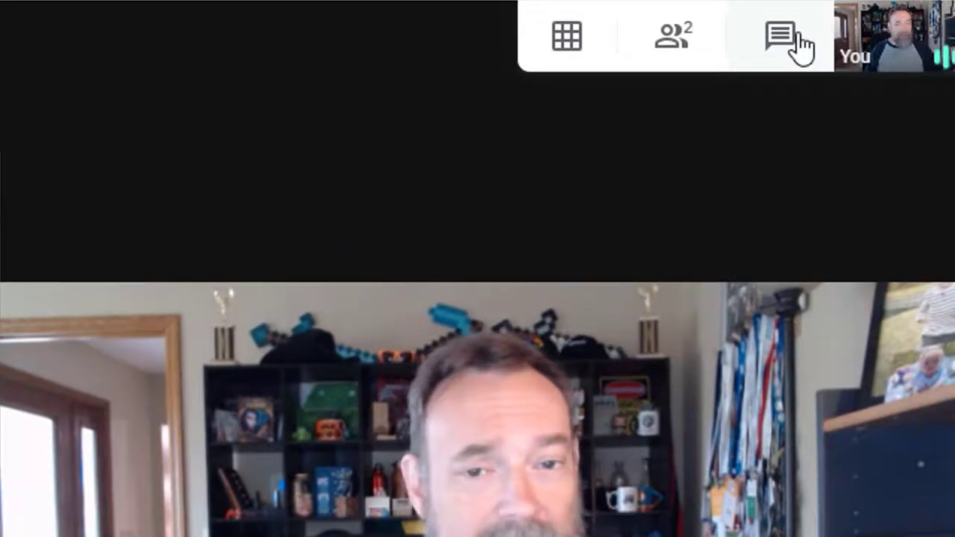
Step: Switch to the Google Meet call and send the copied Kami link to everyone in the chat
{"action": "left_click", "coordinate": [800, 37]}
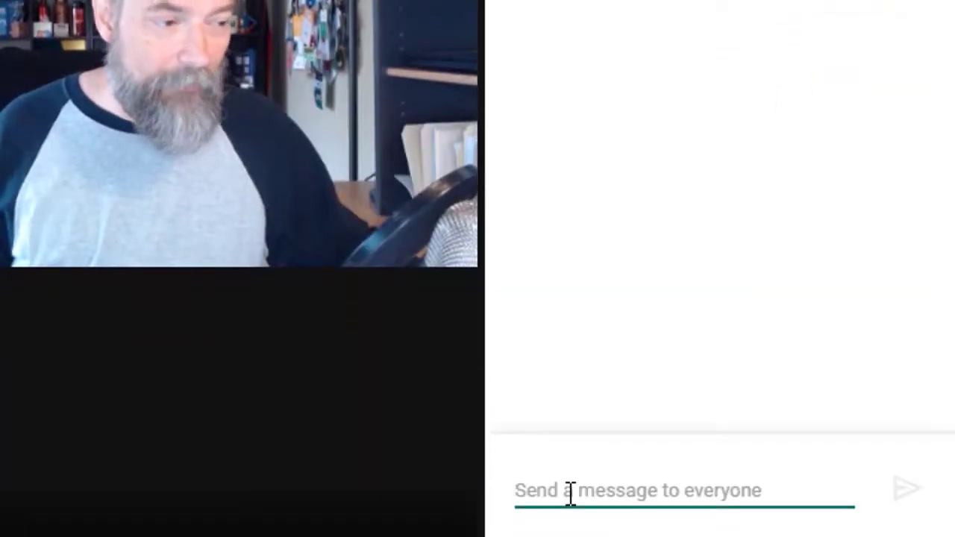
{"action": "key", "text": "ctrl+v"}
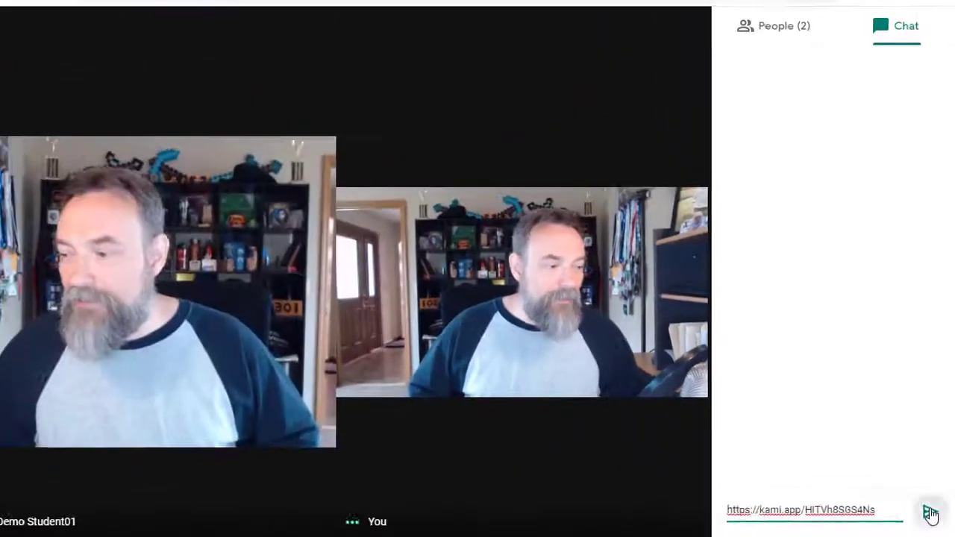
{"action": "left_click", "coordinate": [908, 488]}
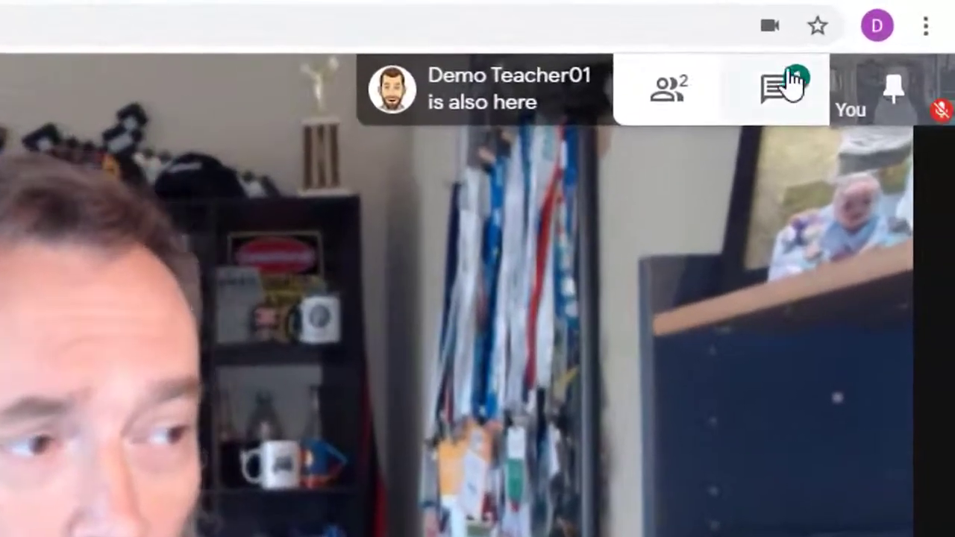
Step: In the student's Meet window, open the Kami link from the chat and skip logging in
{"action": "left_click", "coordinate": [768, 93]}
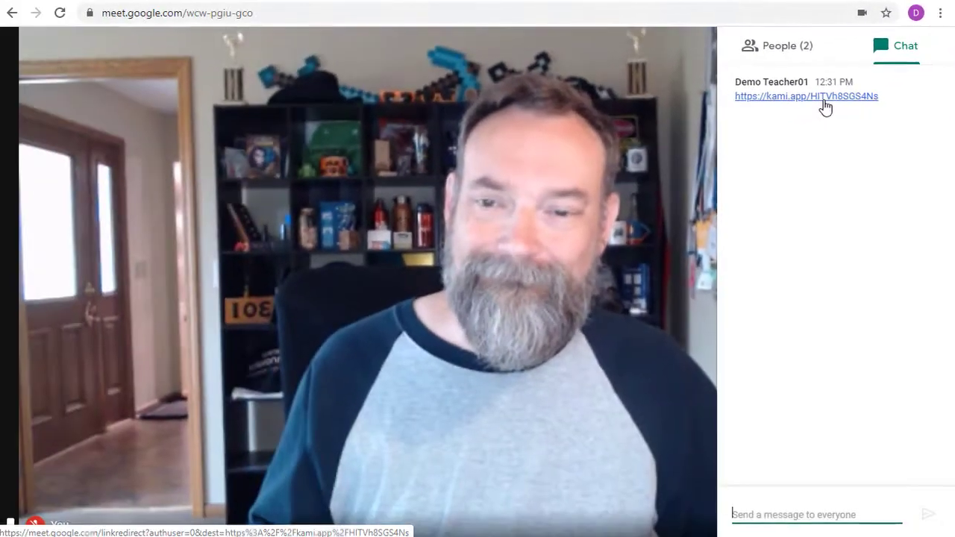
{"action": "left_click", "coordinate": [824, 100]}
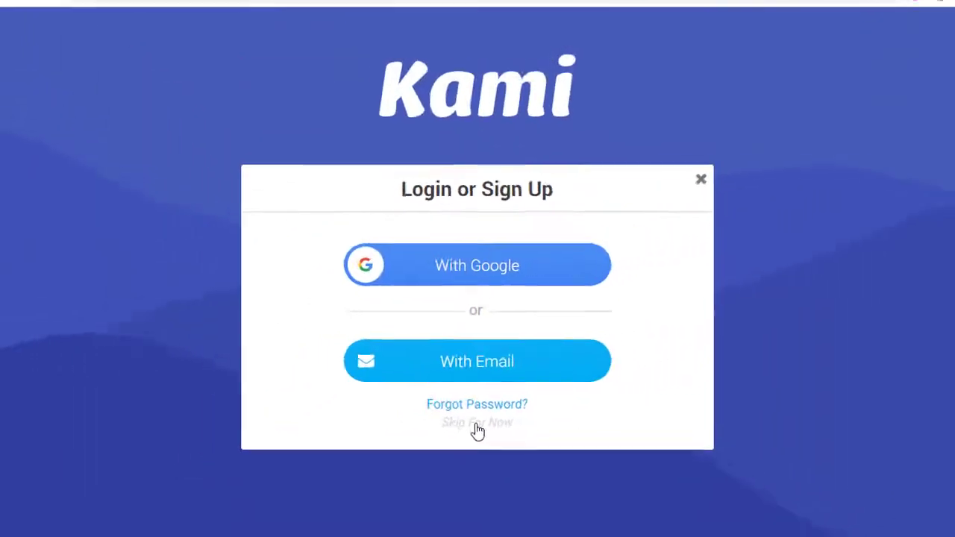
{"action": "left_click", "coordinate": [475, 461]}
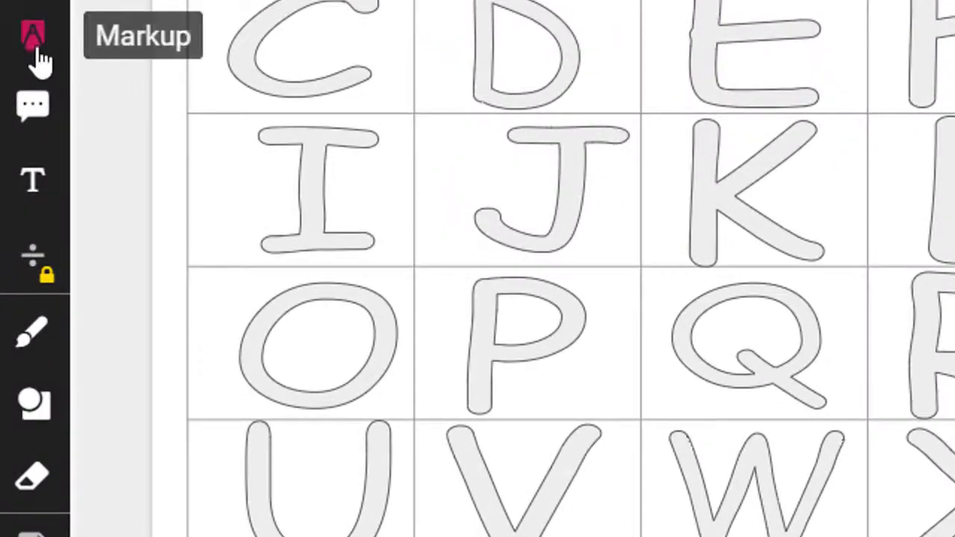
Step: Look through the options of the Markup, Comment, Text Box, Drawing and Shapes annotation tools
{"action": "left_click", "coordinate": [36, 47]}
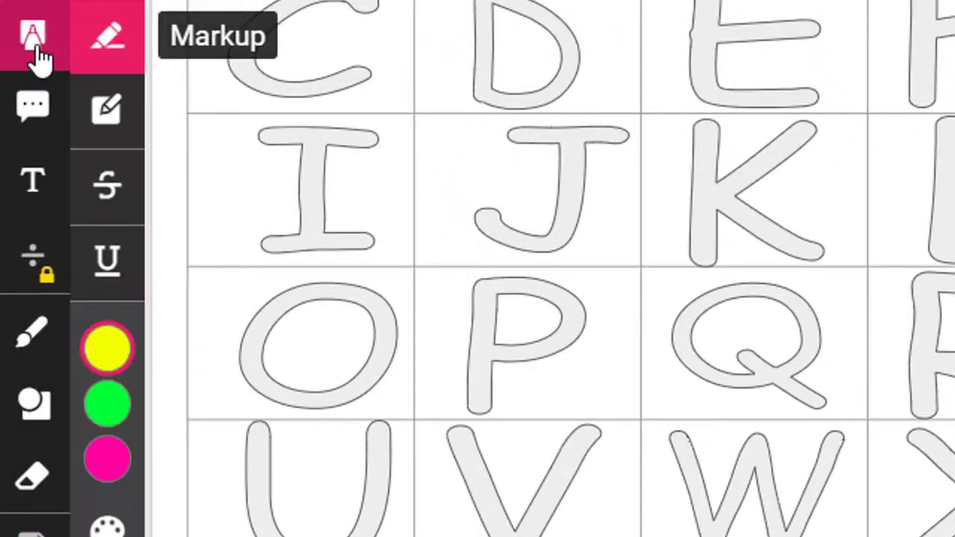
{"action": "left_click", "coordinate": [26, 107]}
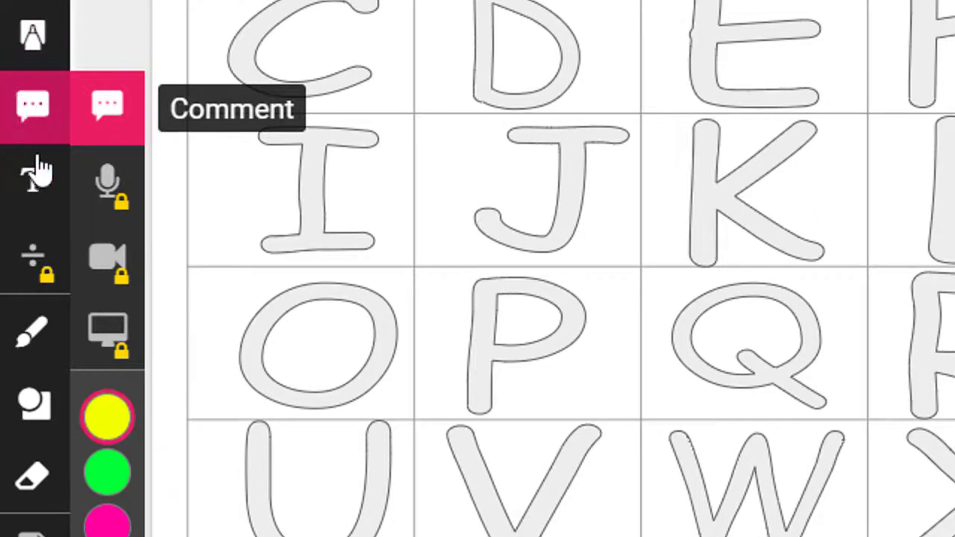
{"action": "left_click", "coordinate": [37, 177]}
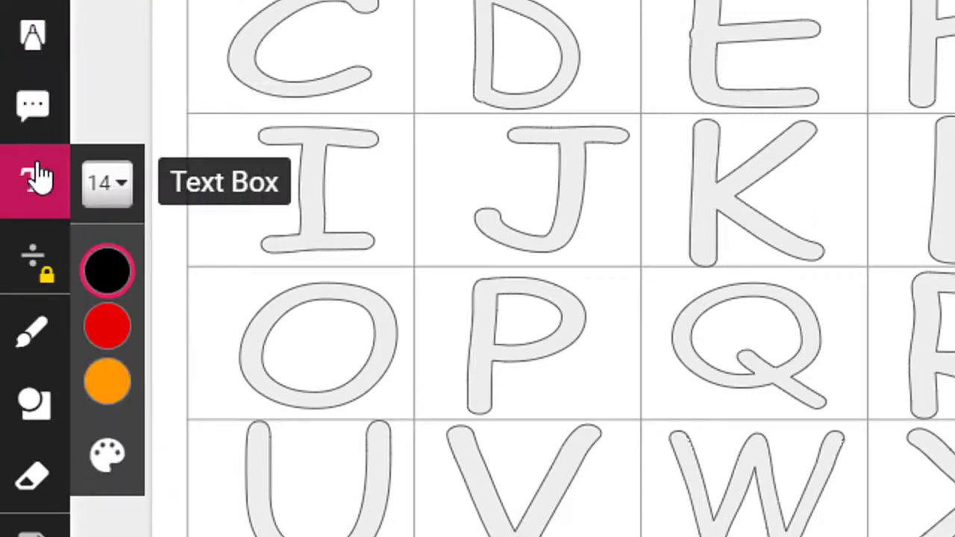
{"action": "left_click", "coordinate": [43, 334]}
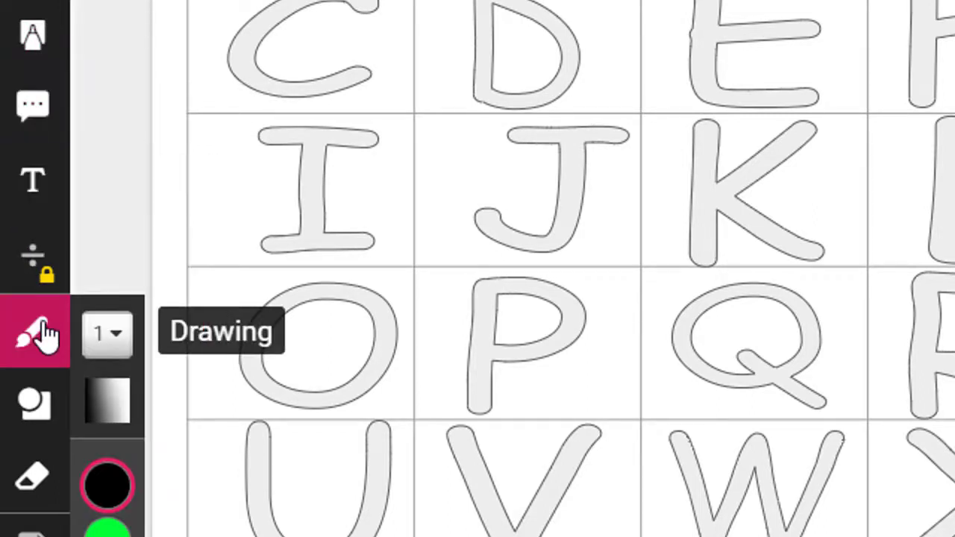
{"action": "left_click", "coordinate": [30, 407]}
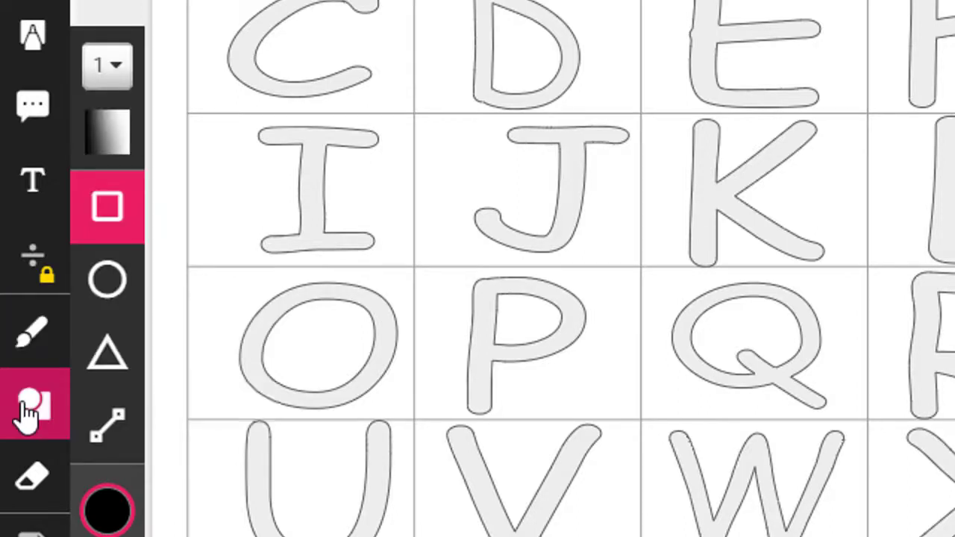
{"action": "left_click", "coordinate": [26, 410]}
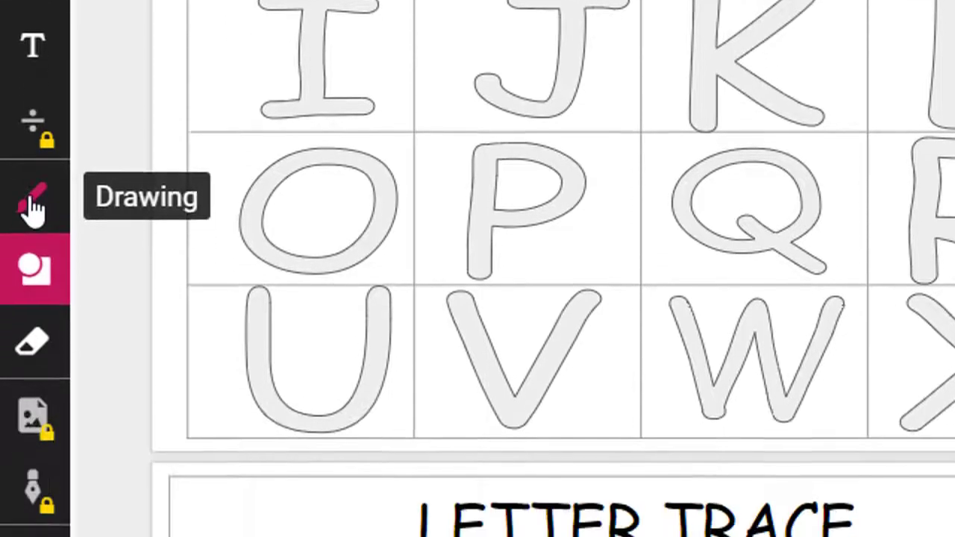
Step: Trace the capital letters A and B freehand with the Drawing tool in red at size 6
{"action": "left_click", "coordinate": [36, 339]}
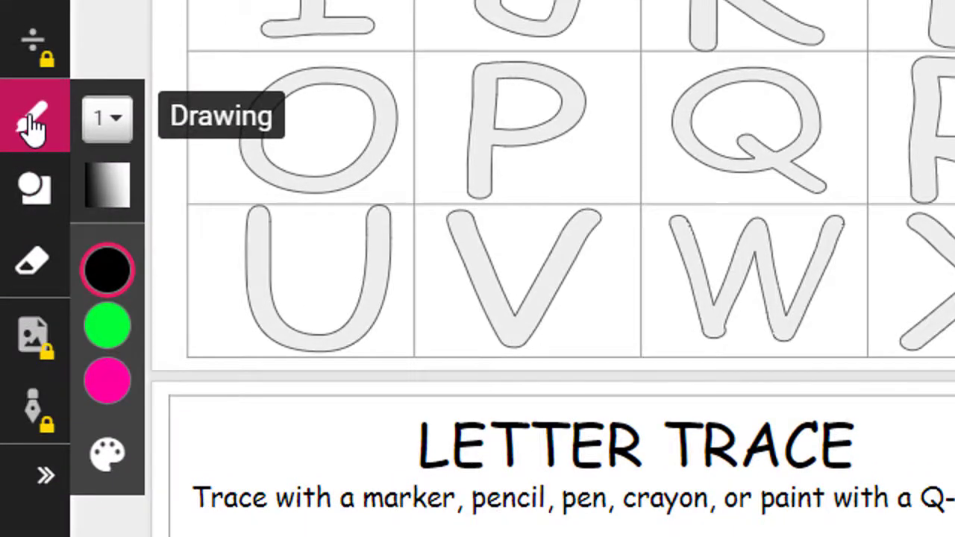
{"action": "left_click", "coordinate": [117, 121]}
{"action": "left_click", "coordinate": [251, 353]}
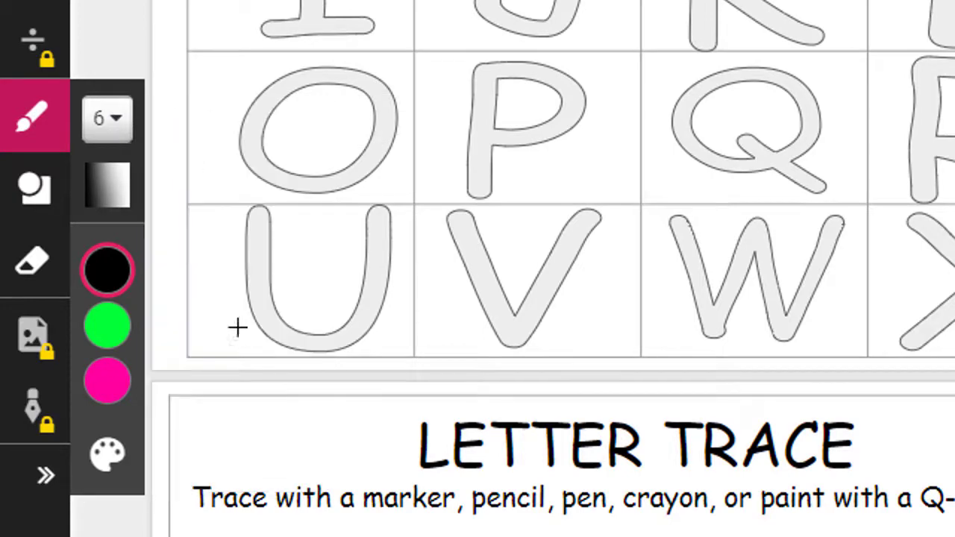
{"action": "mouse_move", "coordinate": [127, 328]}
{"action": "left_click", "coordinate": [182, 328]}
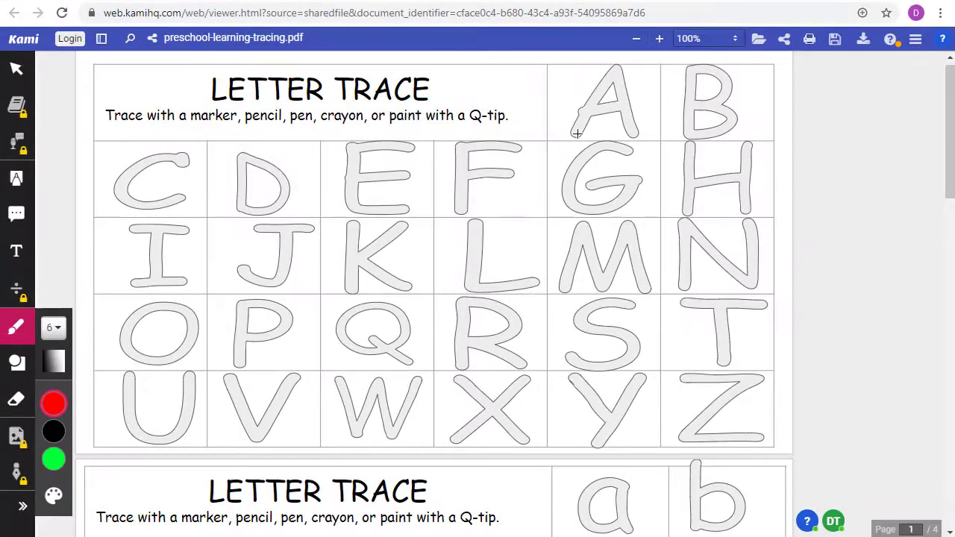
{"action": "mouse_move", "coordinate": [578, 132]}
{"action": "left_mouse_down"}
{"action": "mouse_move", "coordinate": [622, 57]}
{"action": "mouse_move", "coordinate": [635, 136]}
{"action": "left_mouse_up"}
{"action": "left_click_drag", "start_coordinate": [584, 110], "coordinate": [636, 108]}
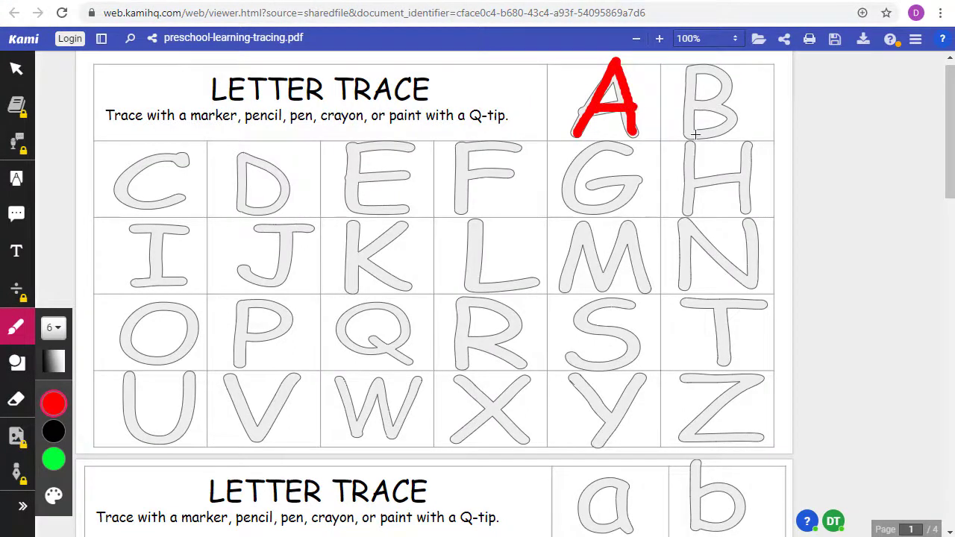
{"action": "mouse_move", "coordinate": [688, 136]}
{"action": "left_mouse_down"}
{"action": "mouse_move", "coordinate": [685, 66]}
{"action": "mouse_move", "coordinate": [727, 86]}
{"action": "mouse_move", "coordinate": [686, 100]}
{"action": "mouse_move", "coordinate": [730, 108]}
{"action": "mouse_move", "coordinate": [688, 138]}
{"action": "left_mouse_up"}
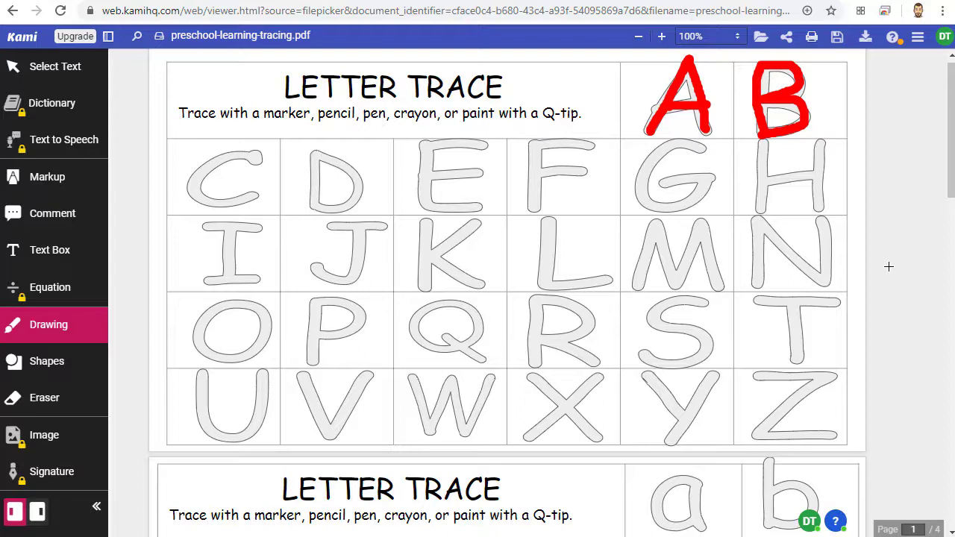
Step: In the teacher's Kami window, draw green check marks beside the traced A and B
{"action": "mouse_move", "coordinate": [712, 79]}
{"action": "left_mouse_down"}
{"action": "mouse_move", "coordinate": [718, 88]}
{"action": "mouse_move", "coordinate": [739, 70]}
{"action": "left_mouse_up"}
{"action": "mouse_move", "coordinate": [815, 79]}
{"action": "left_mouse_down"}
{"action": "mouse_move", "coordinate": [827, 96]}
{"action": "mouse_move", "coordinate": [841, 78]}
{"action": "left_mouse_up"}
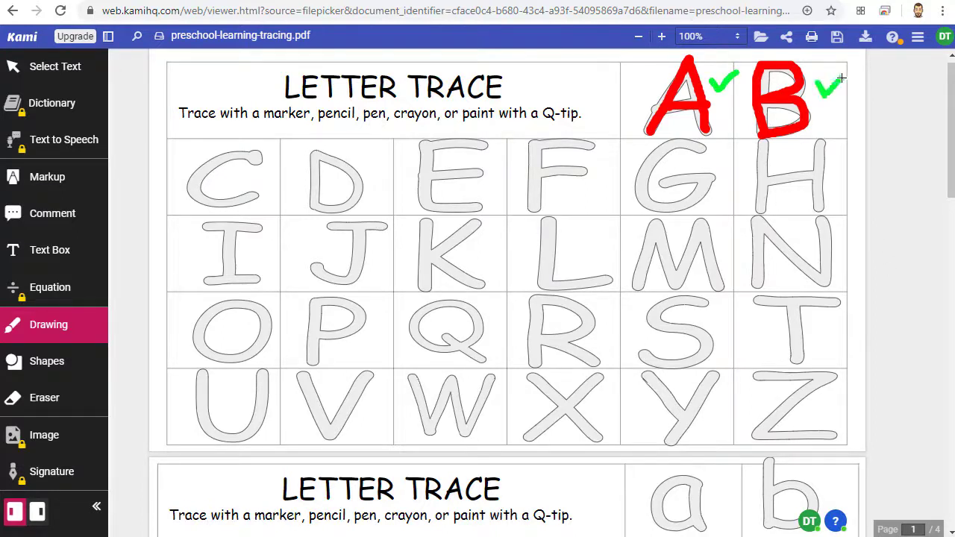
{"action": "key", "text": "Escape"}
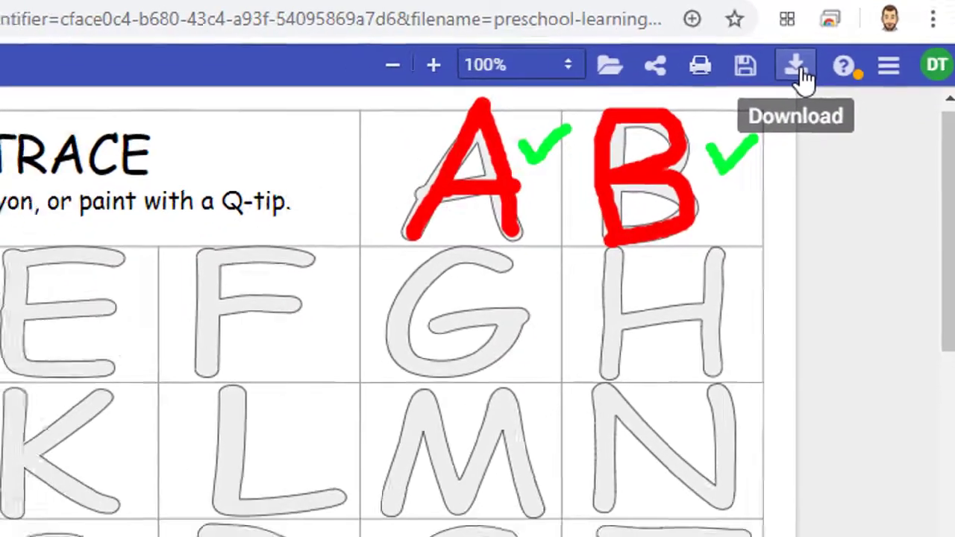
Step: Export all pages as a PDF with all annotations to the computer, naming the file "Letters - " plus the student's name
{"action": "left_click", "coordinate": [780, 76]}
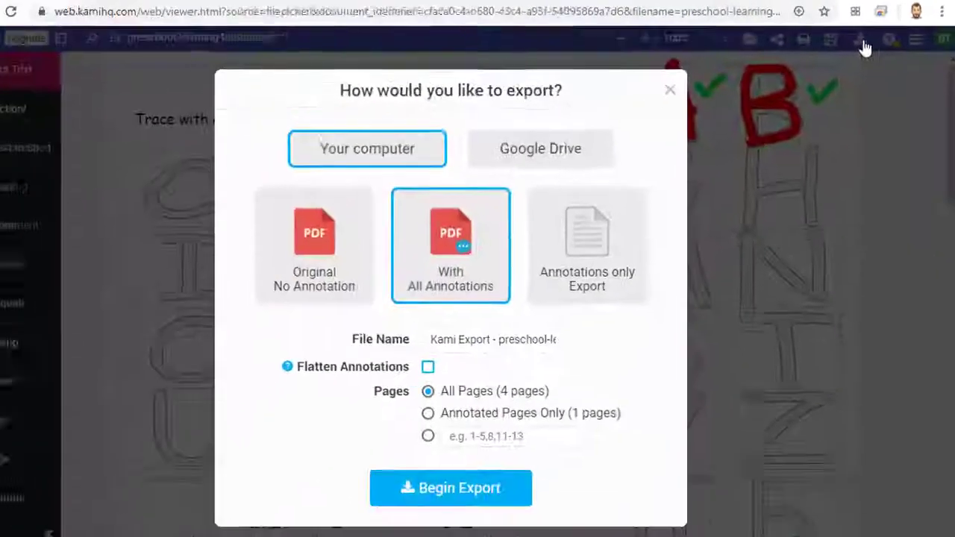
{"action": "left_click_drag", "start_coordinate": [459, 322], "coordinate": [667, 328]}
{"action": "key", "text": "ctrl+v"}
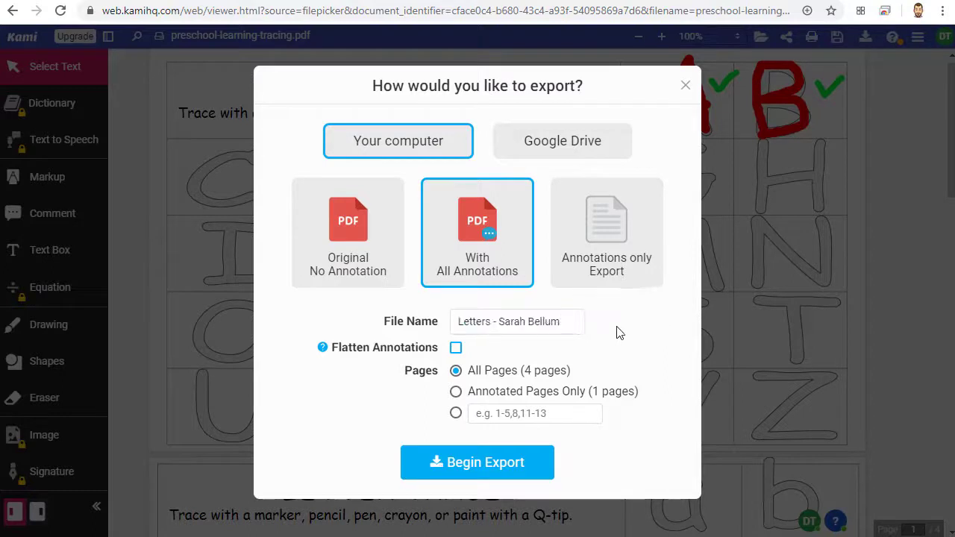
{"action": "left_click", "coordinate": [487, 465]}
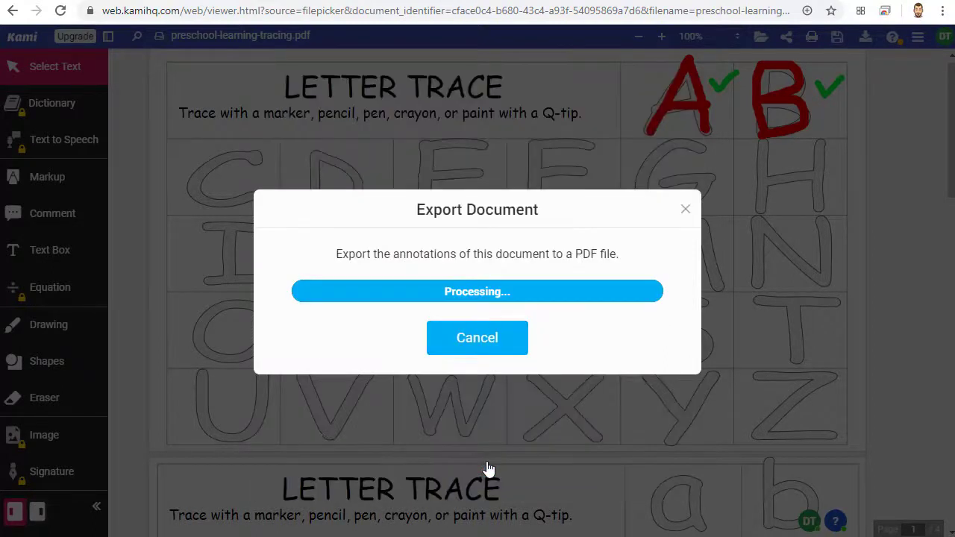